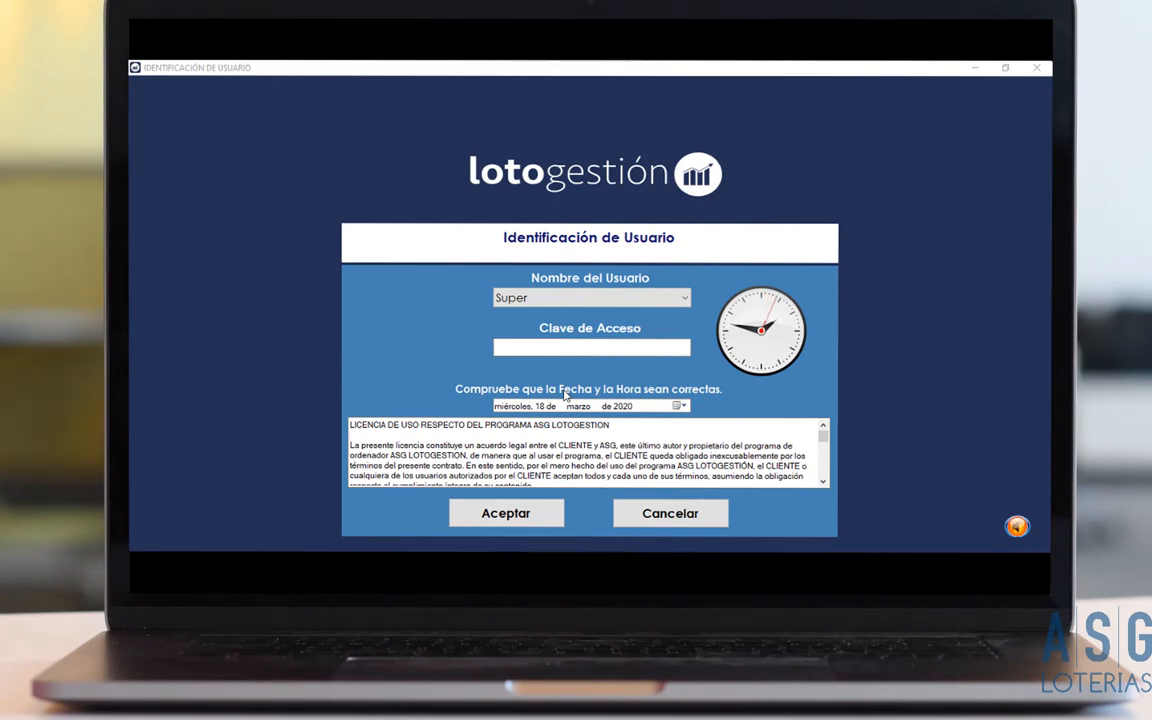
Log in to LotoGestión as the Super user with its access password.
click(538, 347)
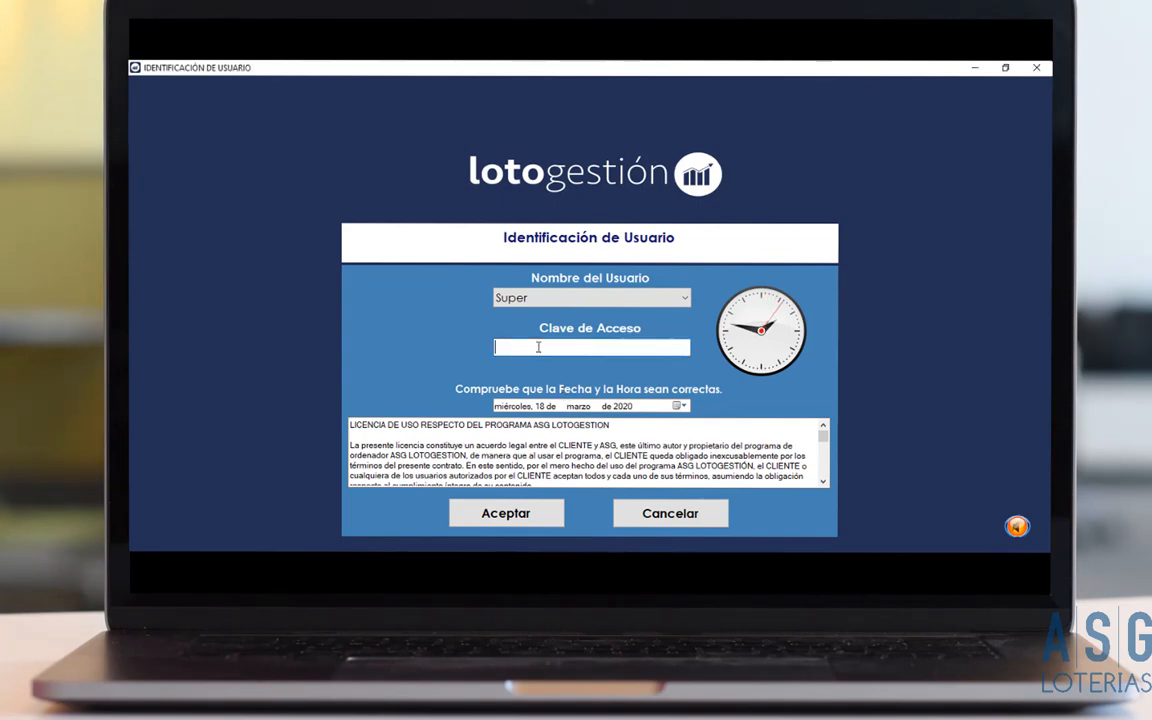
text(•••)
key(Return)
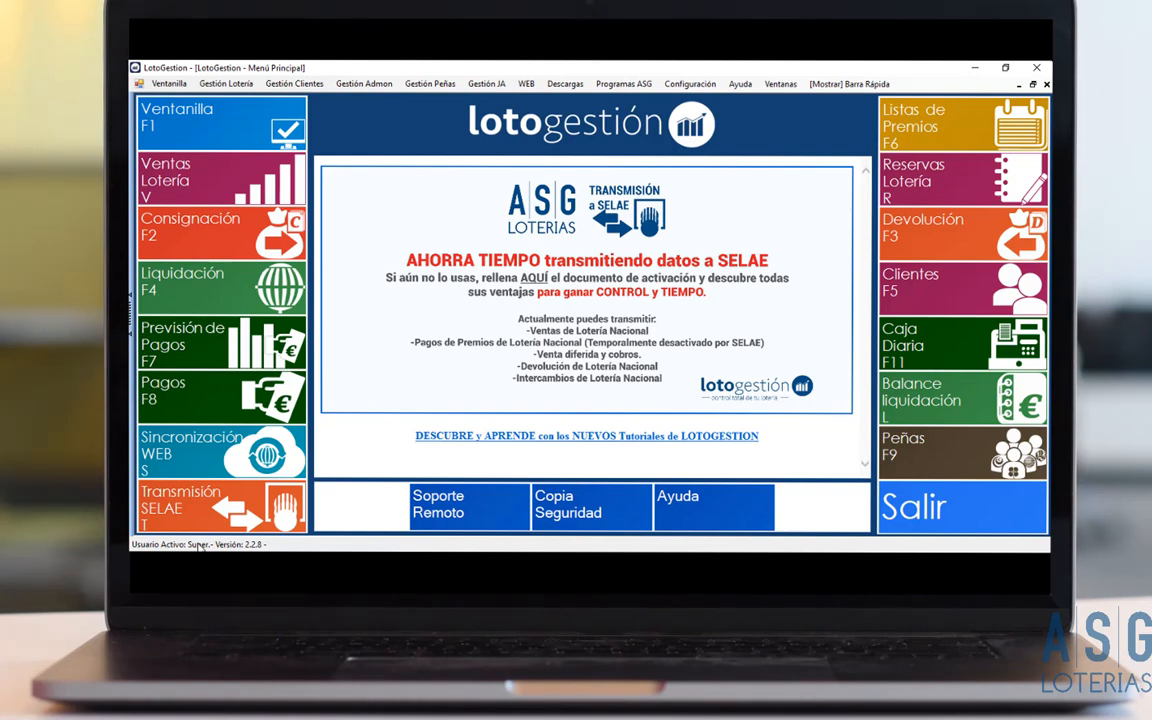
Open the Usuarios window from the Configuración menu.
click(690, 84)
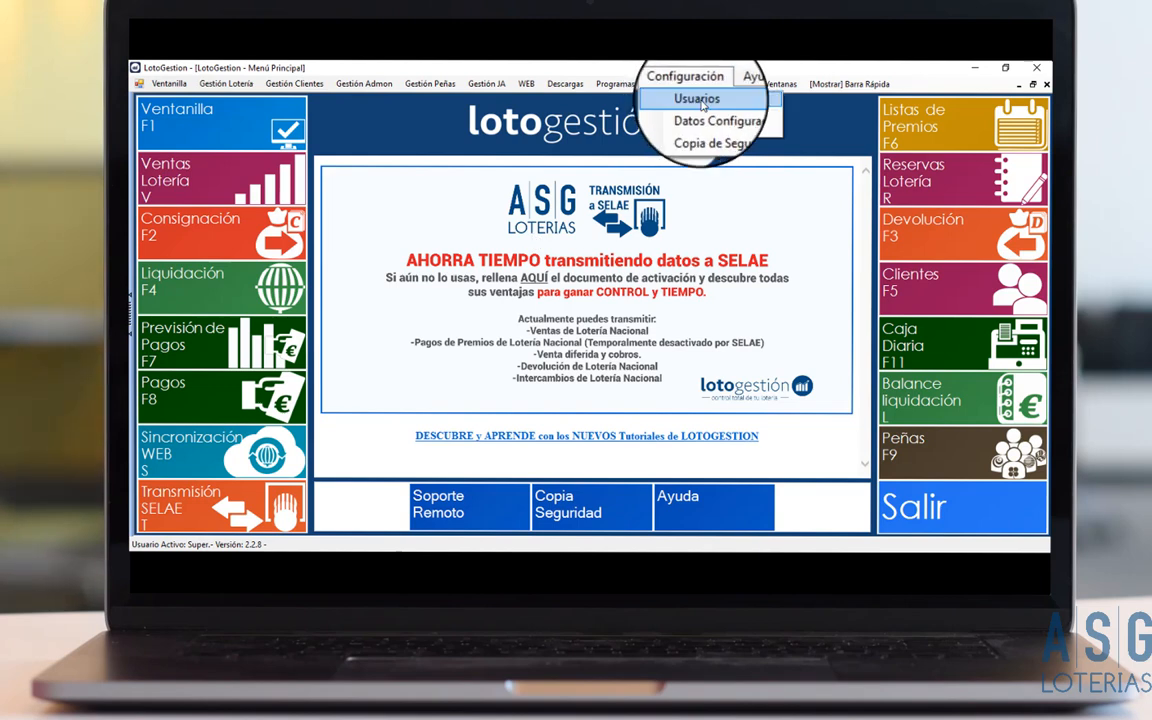
click(701, 101)
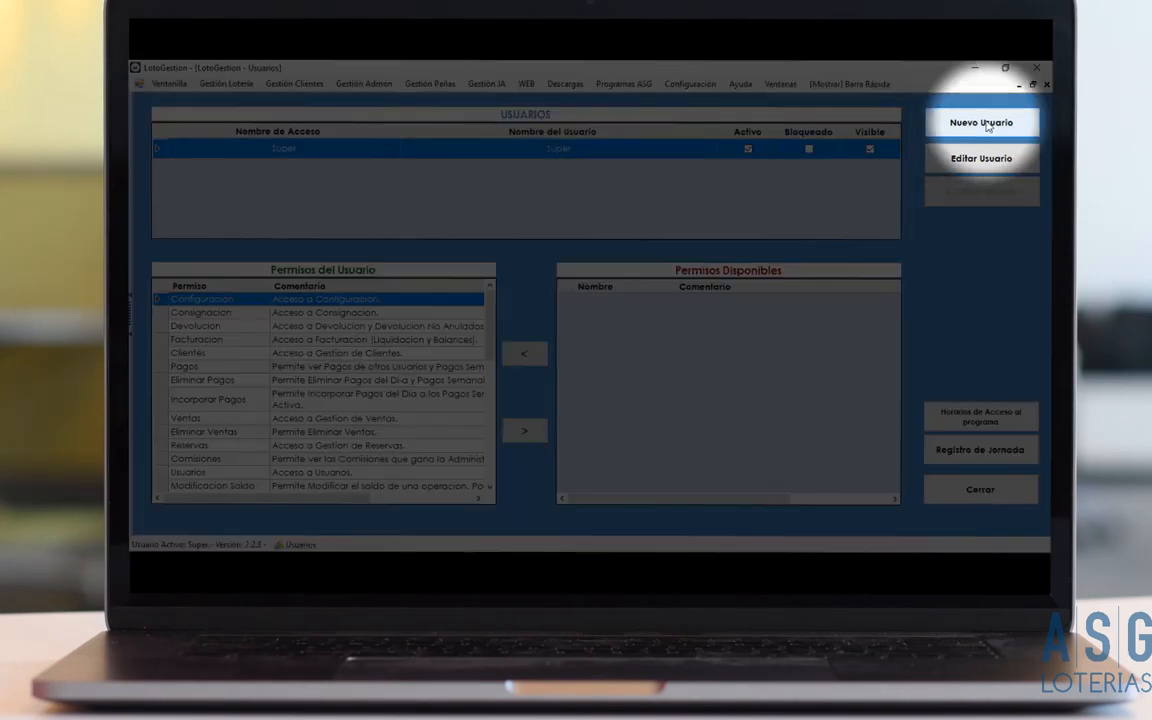
Start a new user entry with Nuevo Usuario.
click(983, 123)
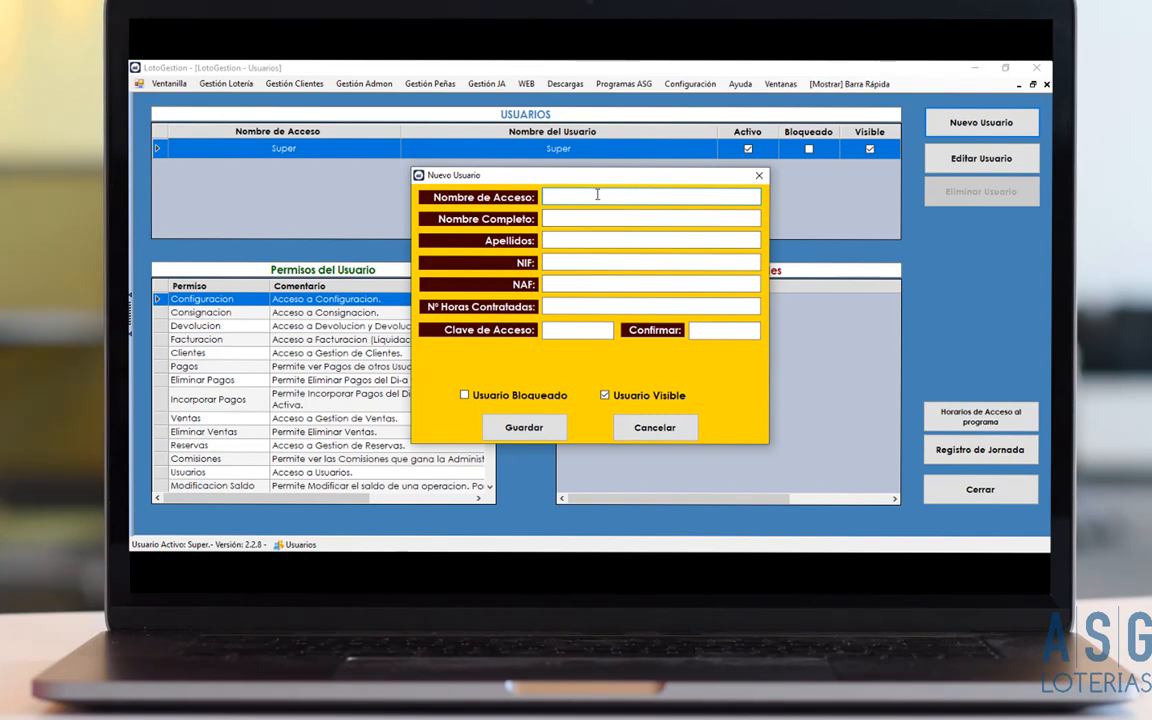
Create user 'ASG Formación' as access and full name, set and confirm its password, and save.
text(ASG)
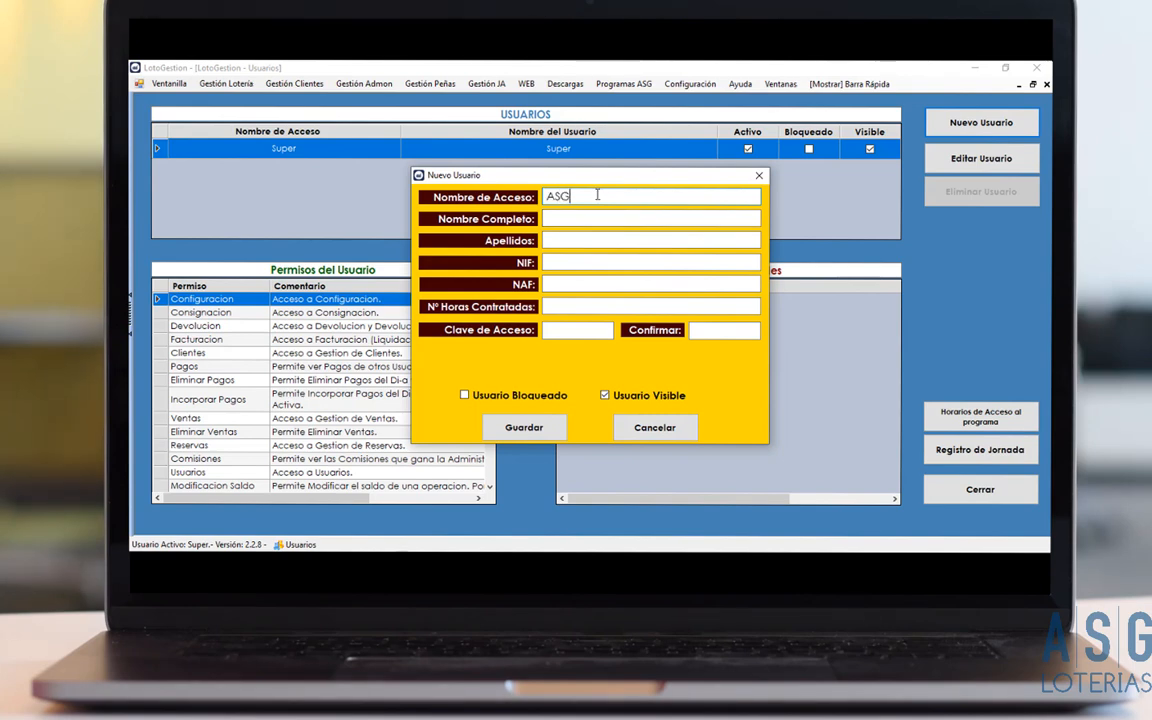
text( Formación)
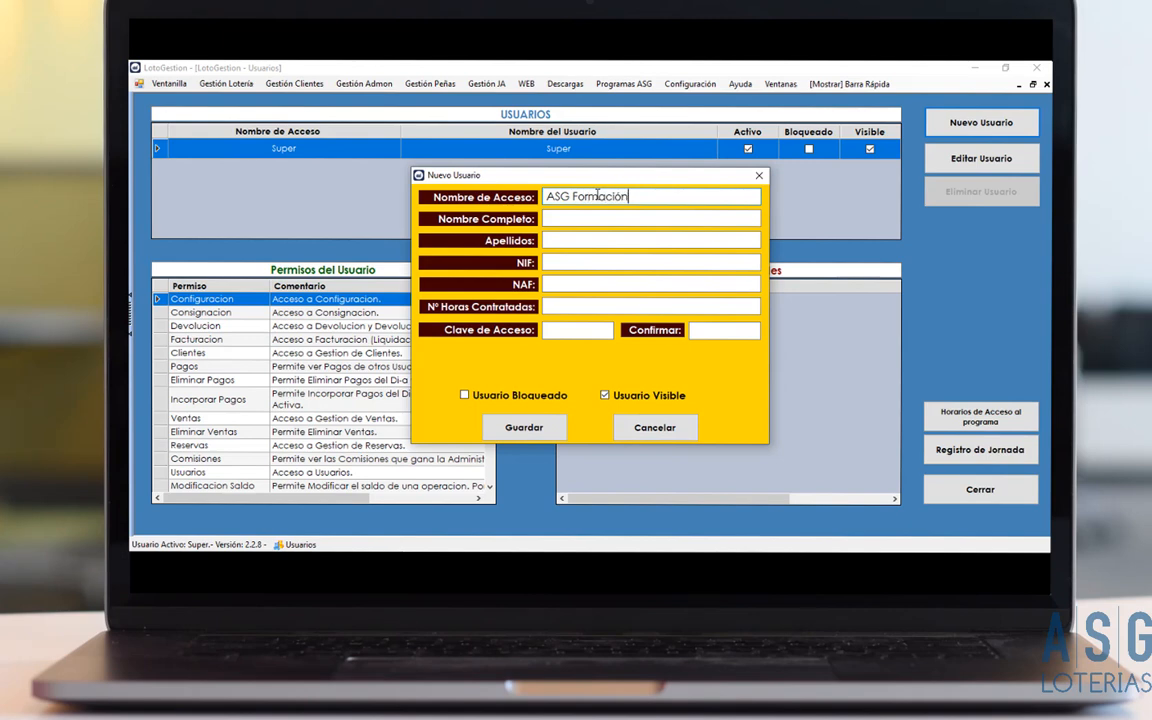
key(Tab)
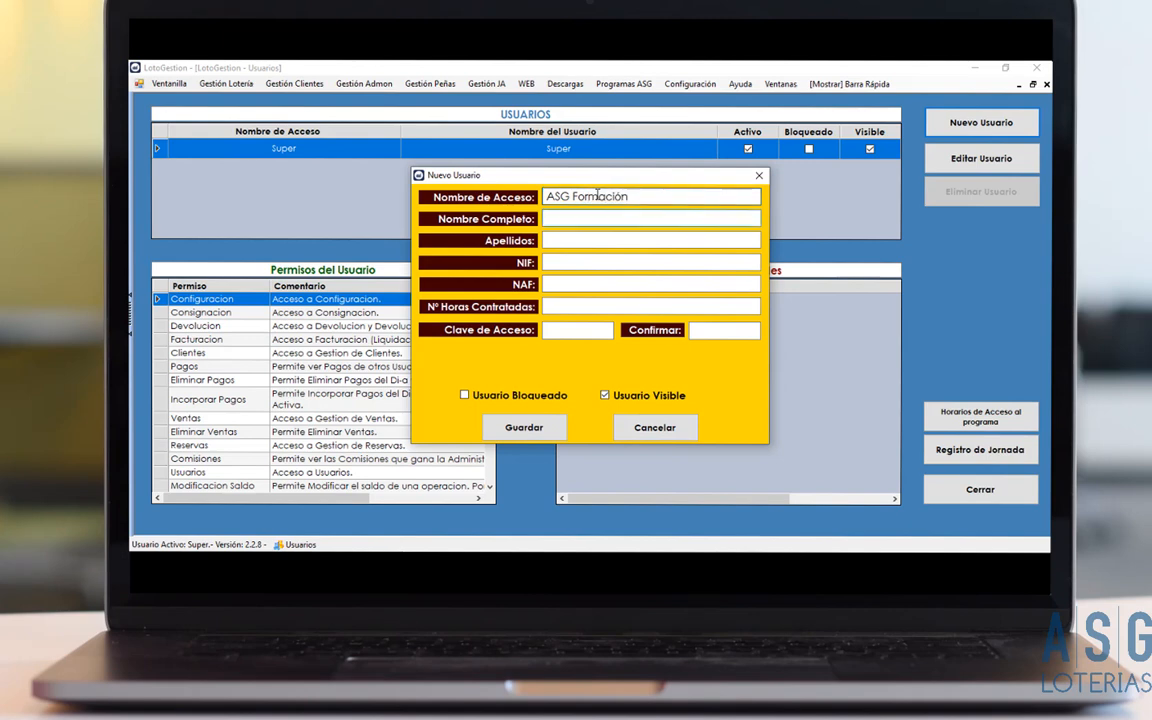
text(ASG )
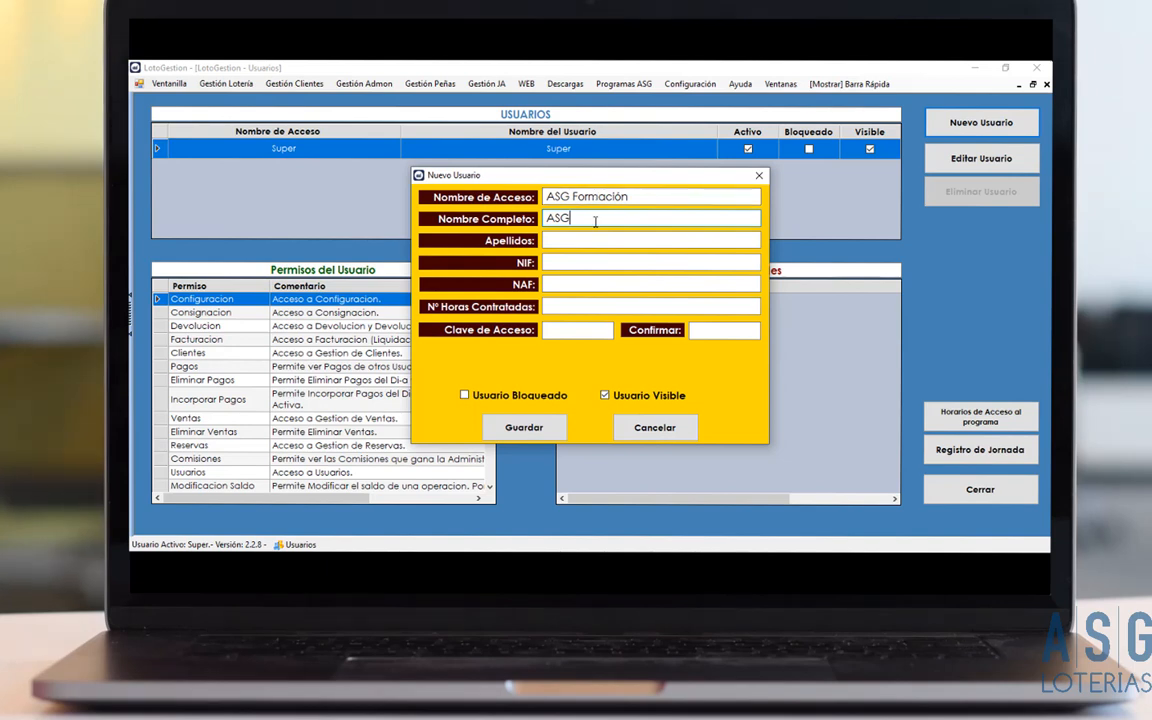
text(Formación)
click(578, 332)
text(1234)
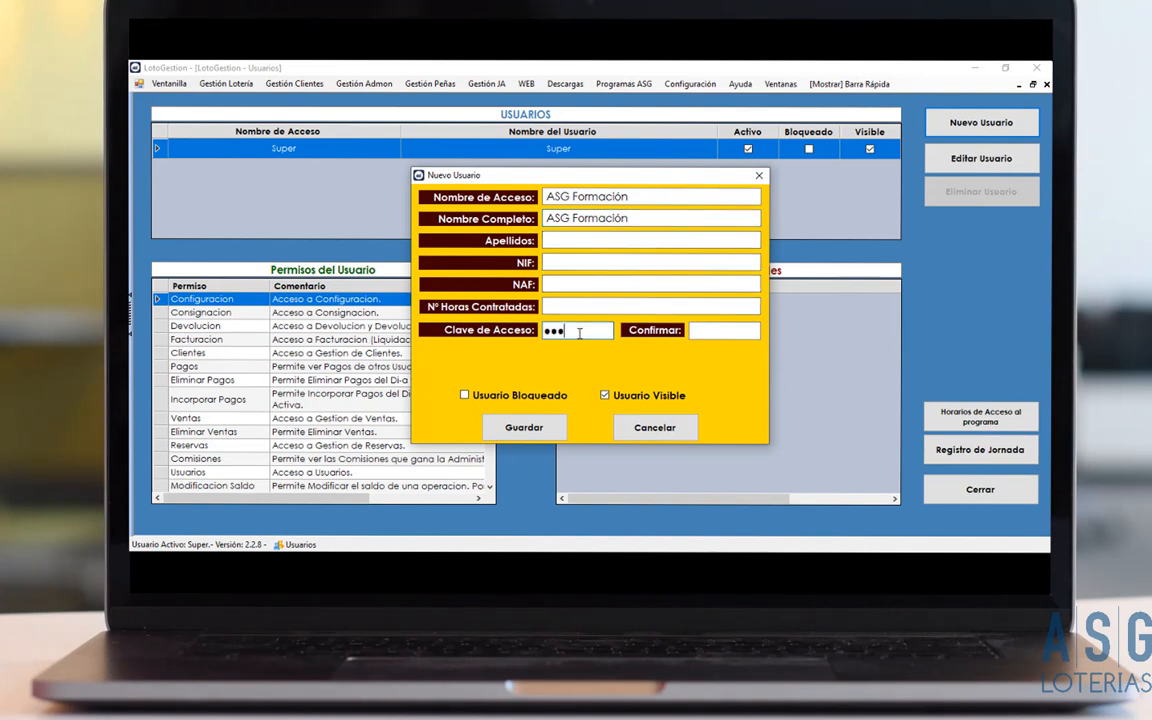
key(Tab)
text(1234)
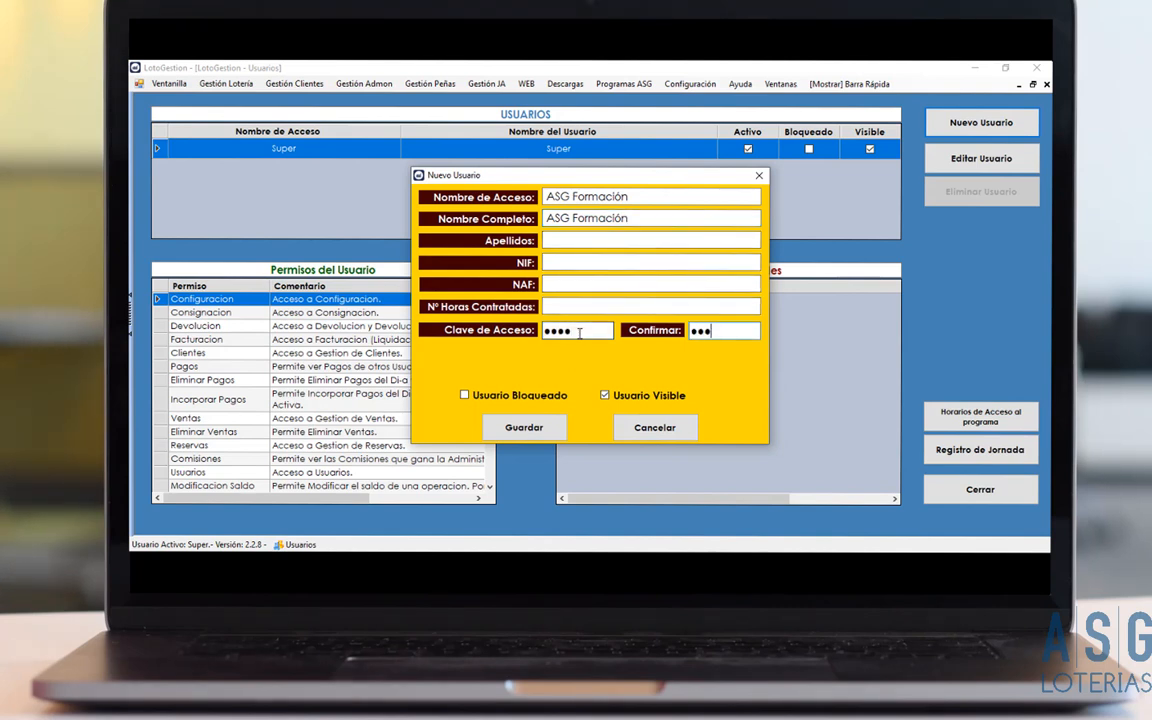
click(535, 430)
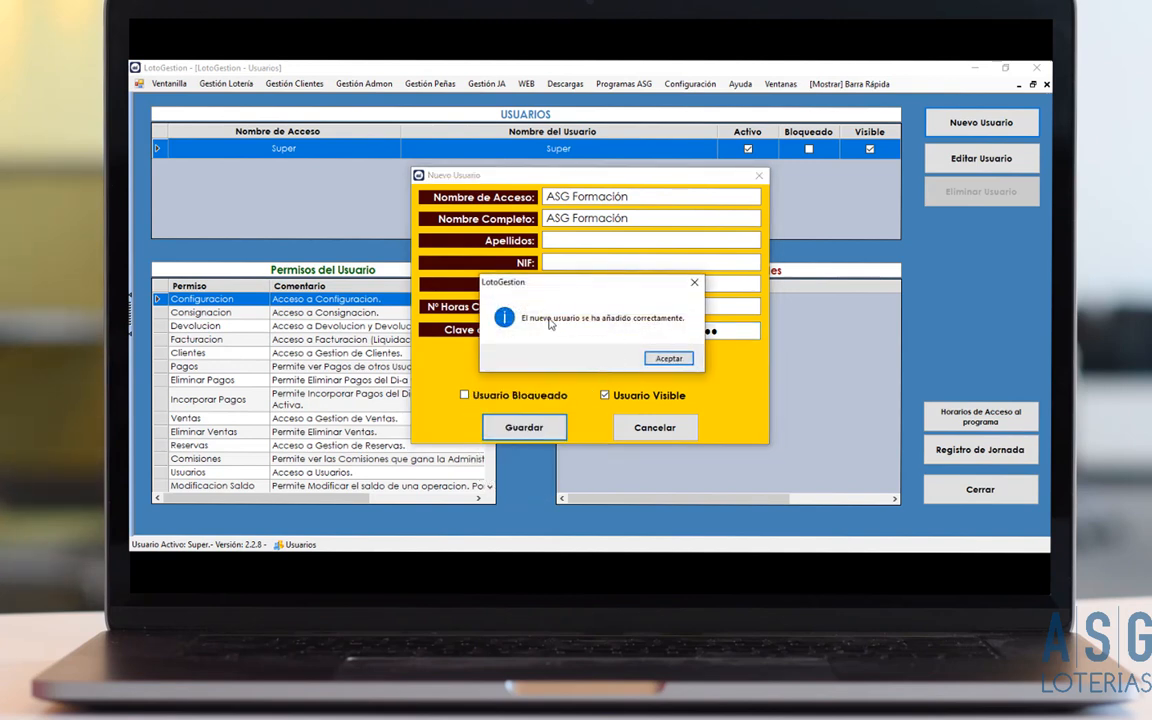
click(665, 357)
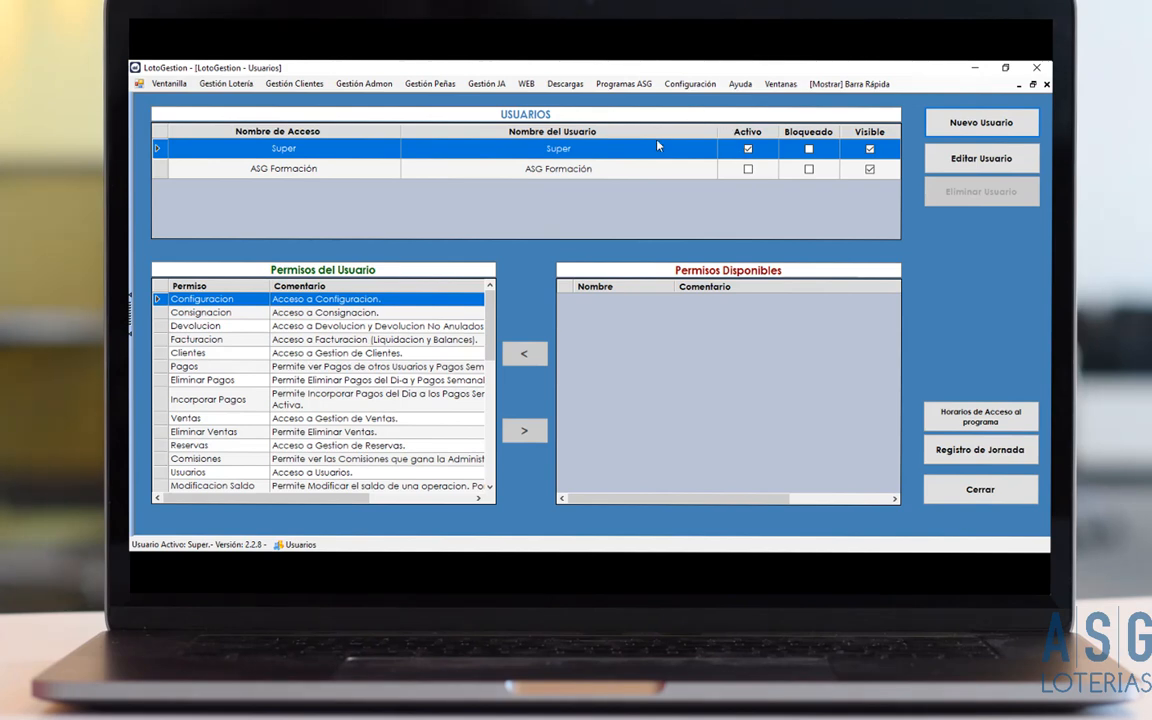
Change ASG Formación's full name to 'ASG Formación-123' and save the edit.
click(616, 170)
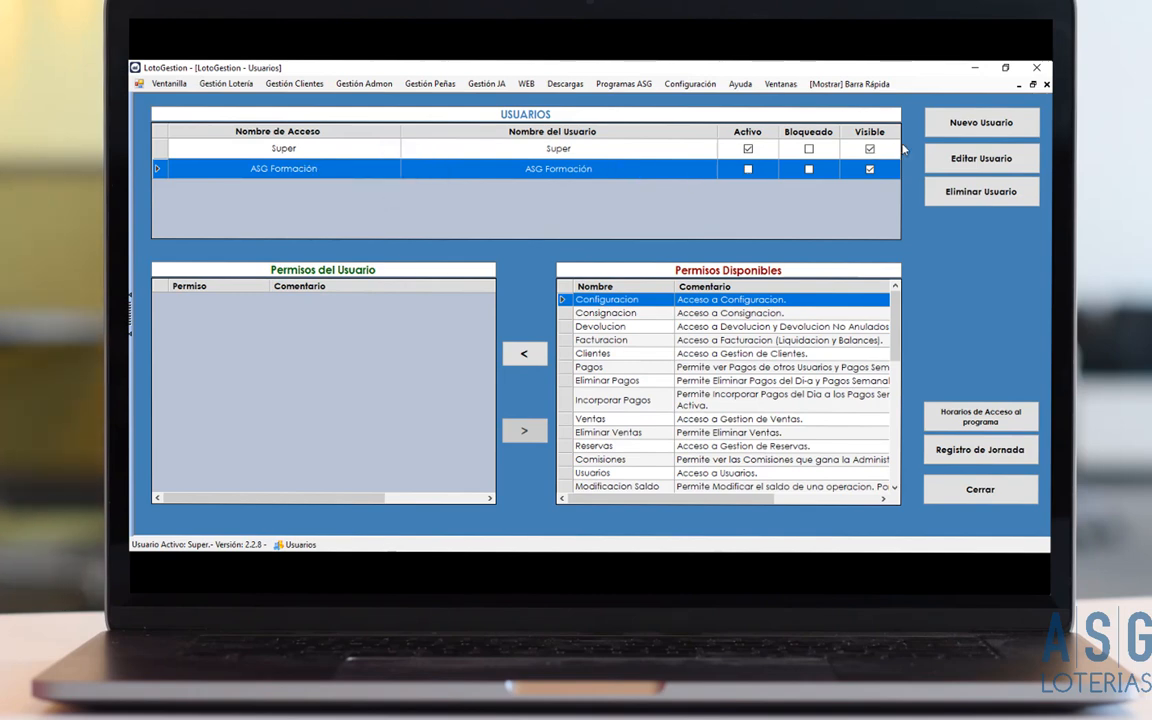
click(950, 162)
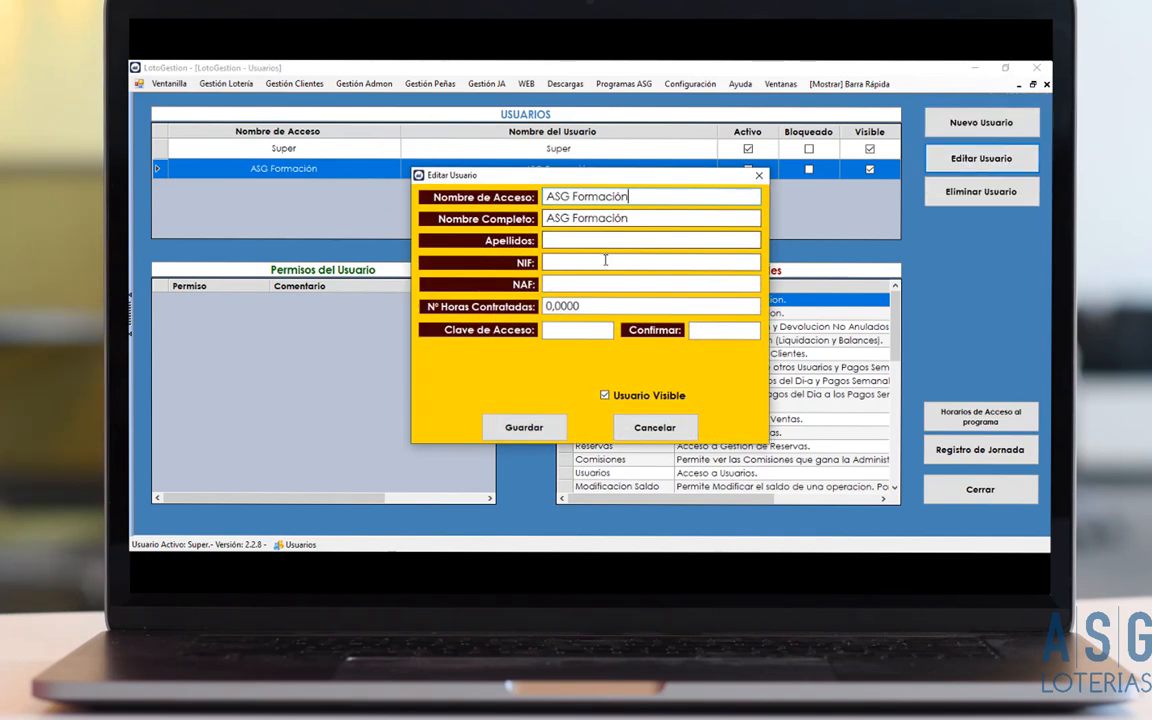
click(636, 219)
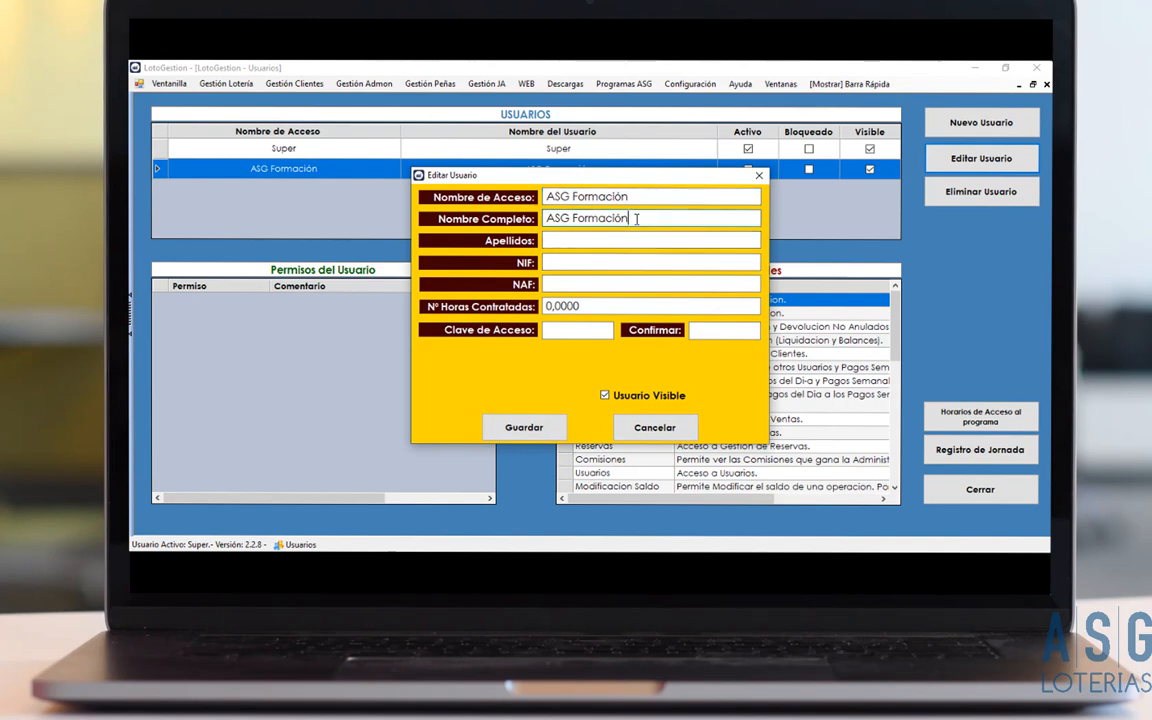
text(-123)
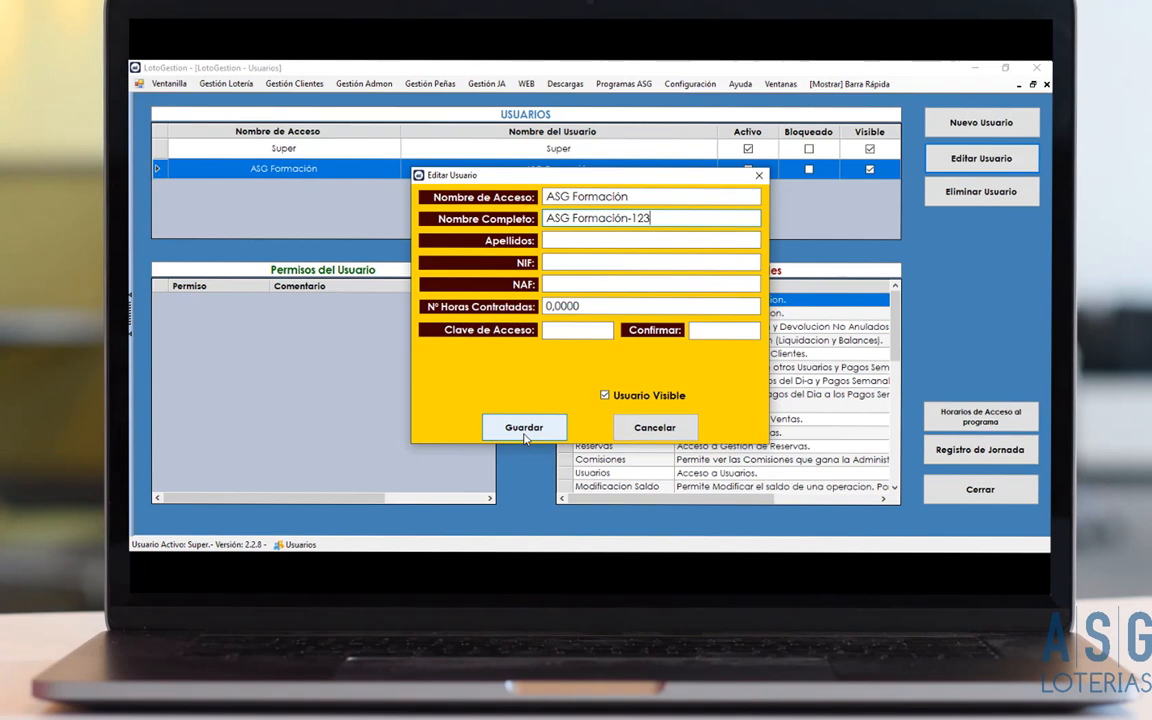
click(524, 428)
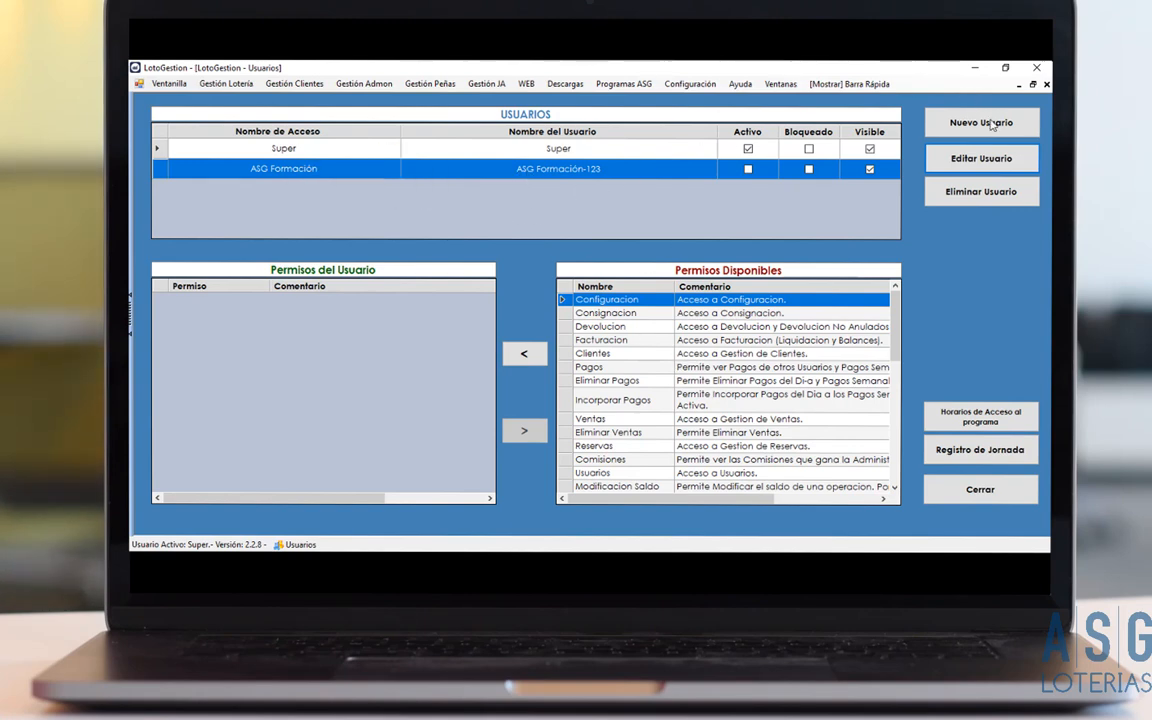
Request deletion of ASG Formación, then decline it with No so the user remains.
click(1010, 196)
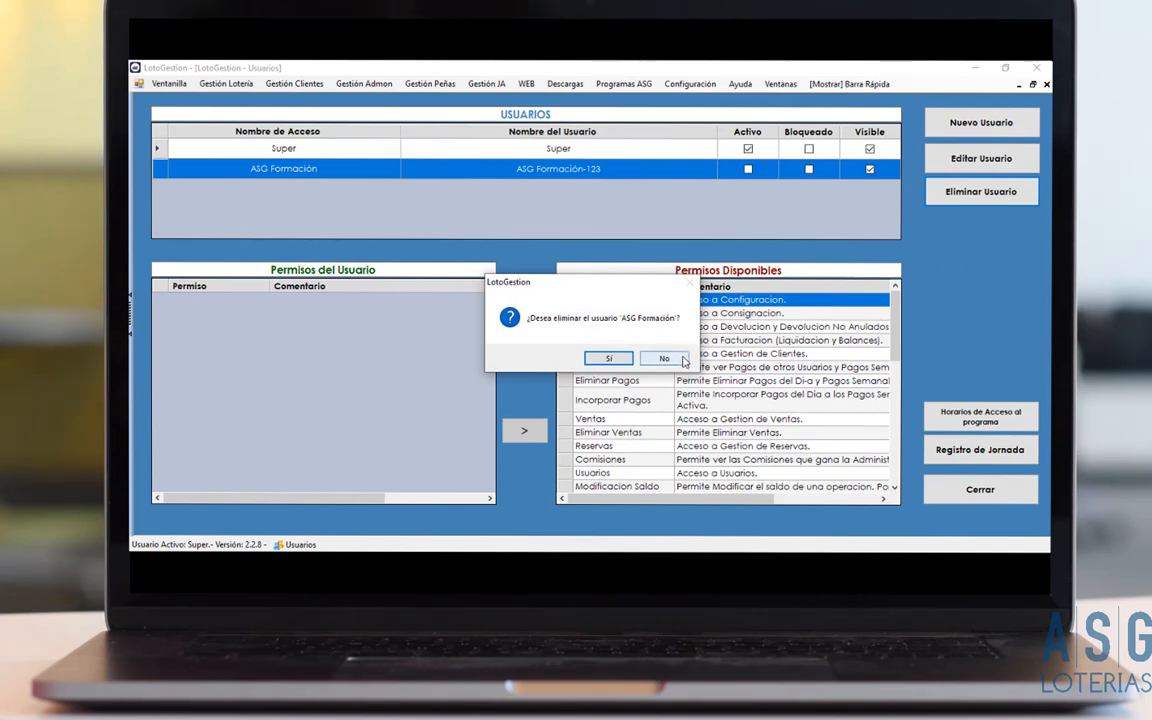
click(608, 358)
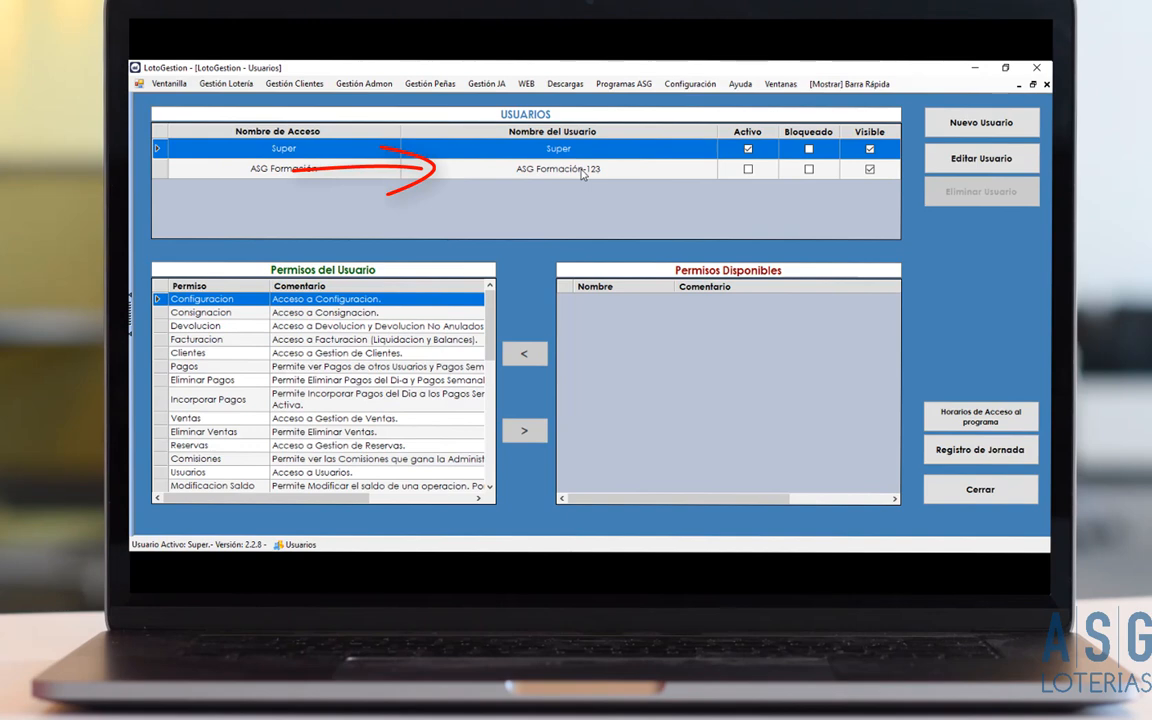
Select the ASG Formación row to show its empty permissions list.
click(583, 172)
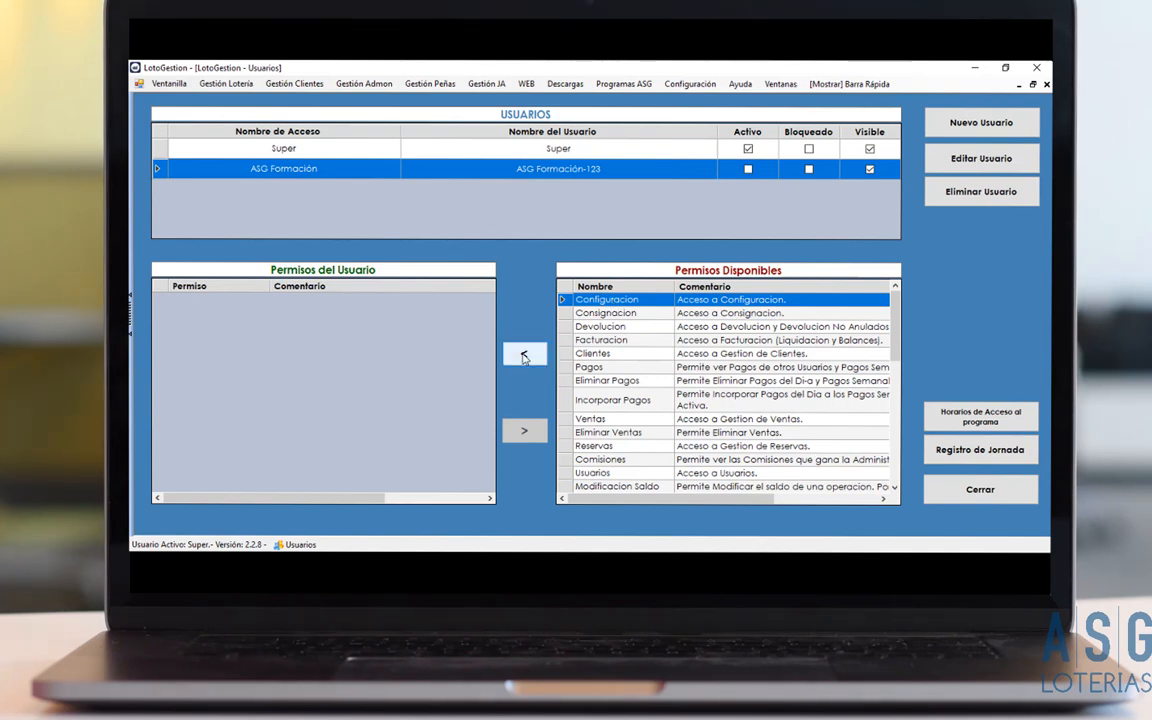
Grant ASG Formación the Configuracion permission, adding and then removing Eliminar Pagos.
click(524, 355)
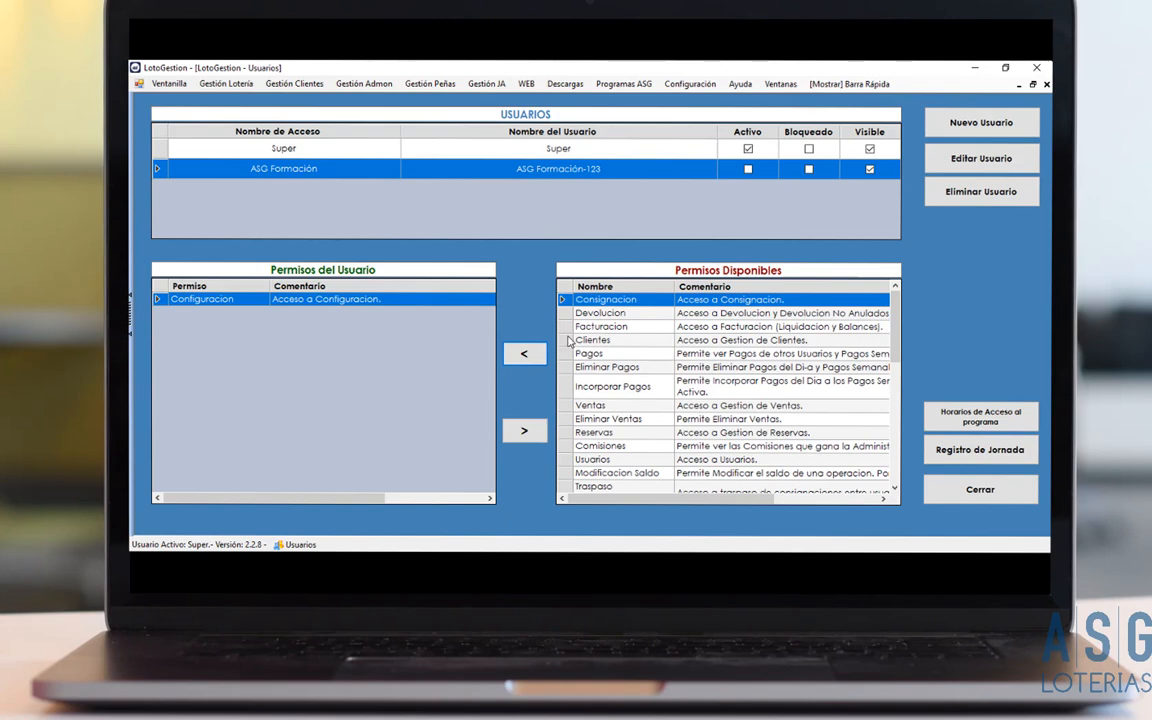
click(610, 367)
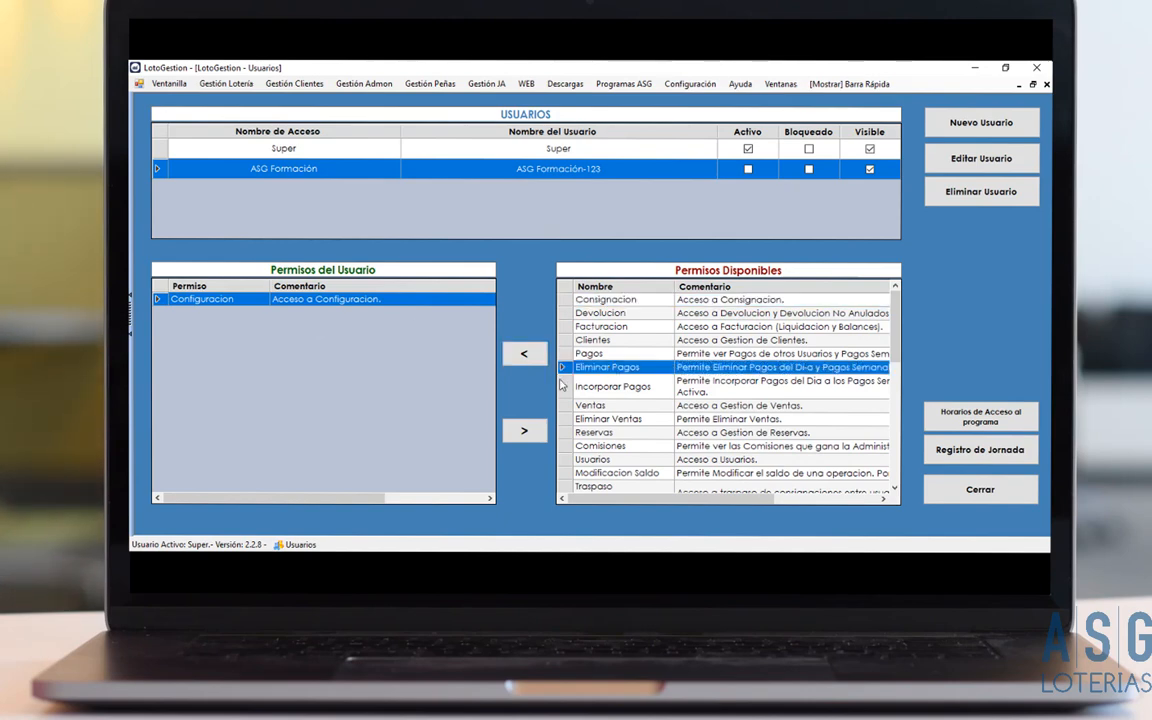
click(535, 355)
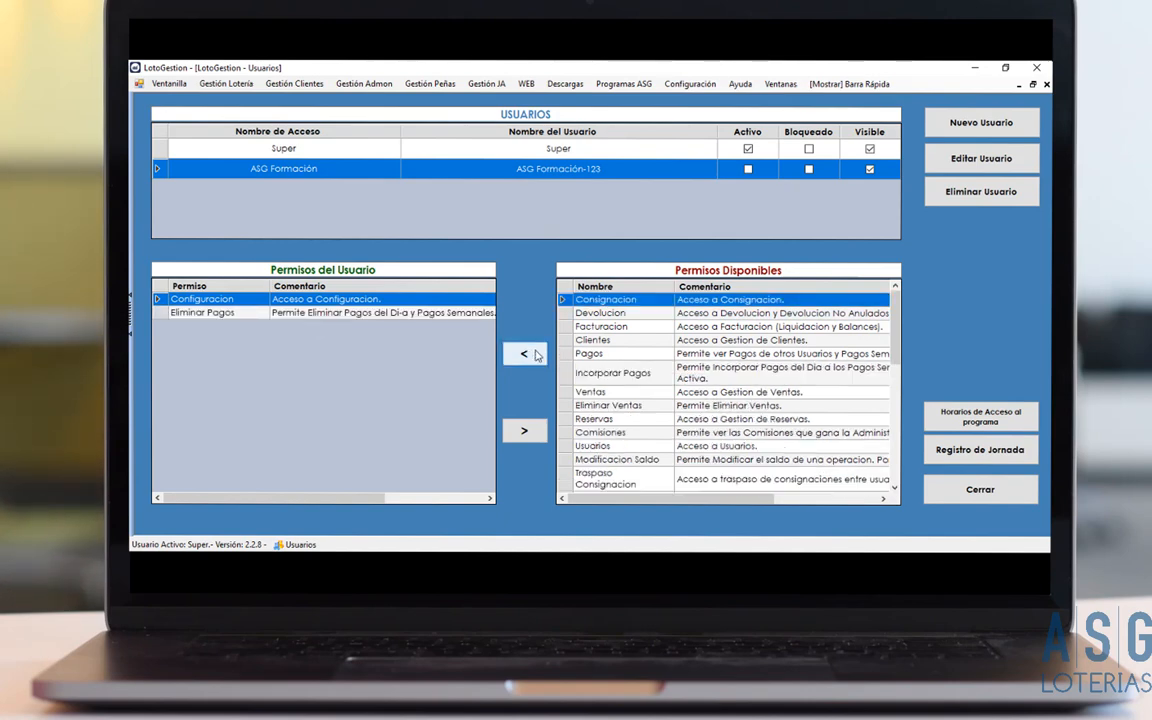
click(381, 315)
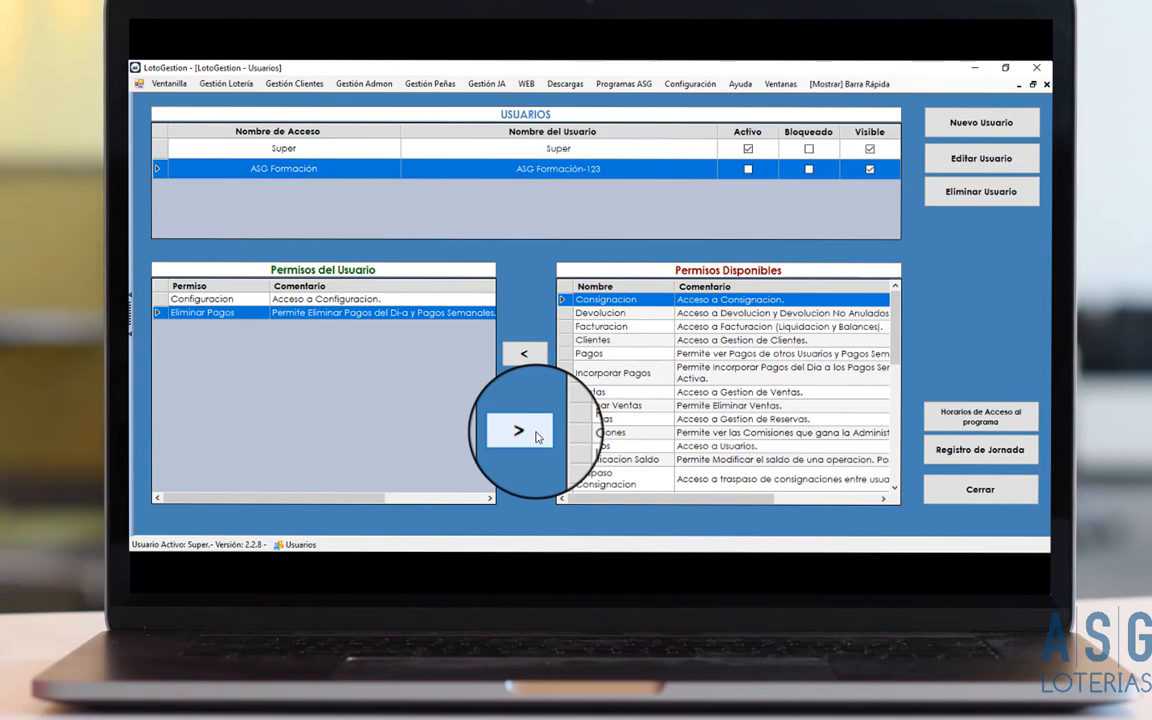
click(536, 436)
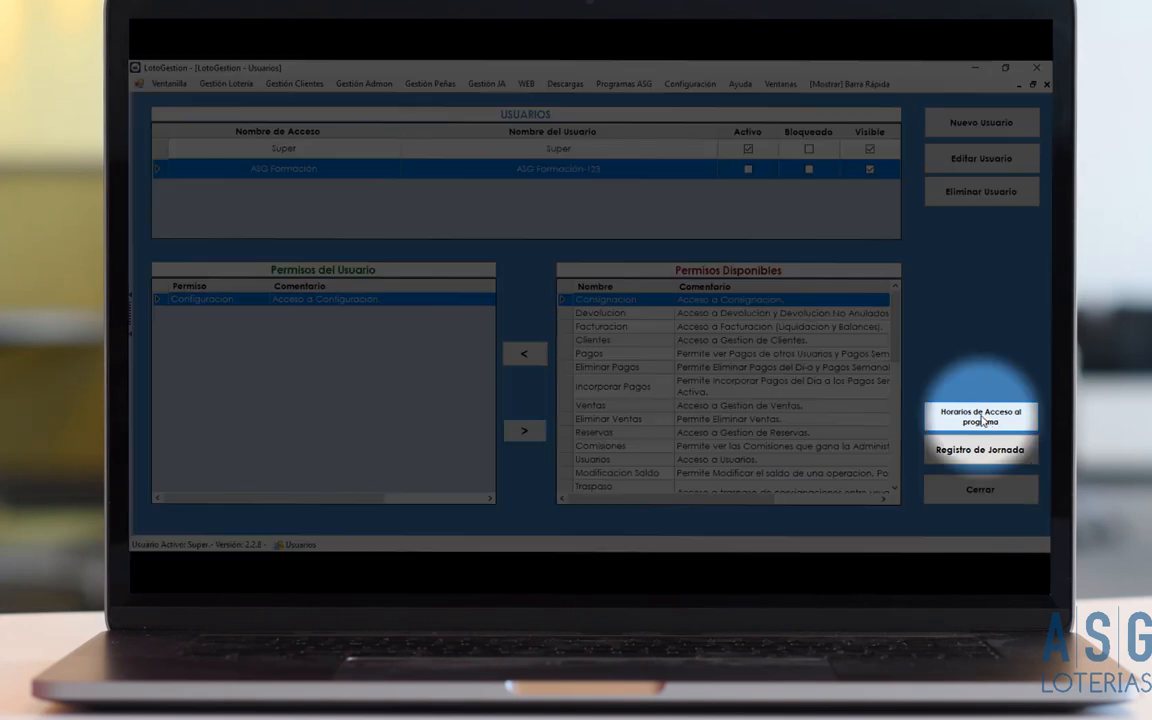
click(983, 420)
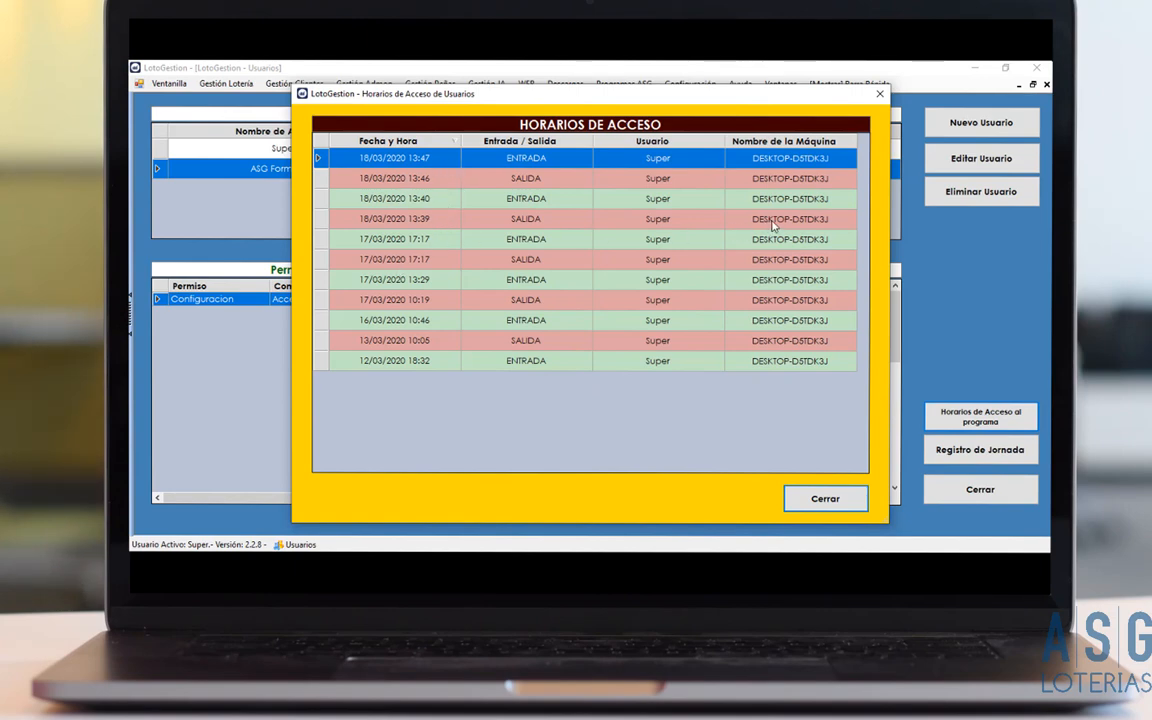
click(848, 503)
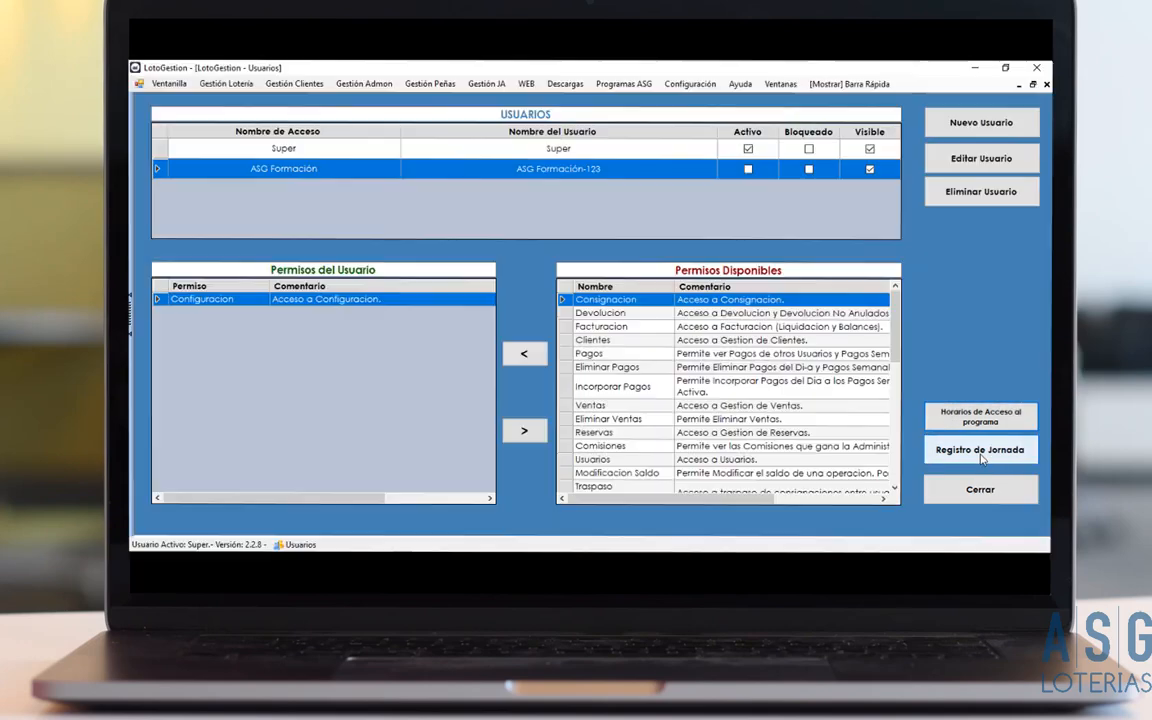
Filter the Registro de Jornada to user Super starting 17/03/2020.
click(980, 451)
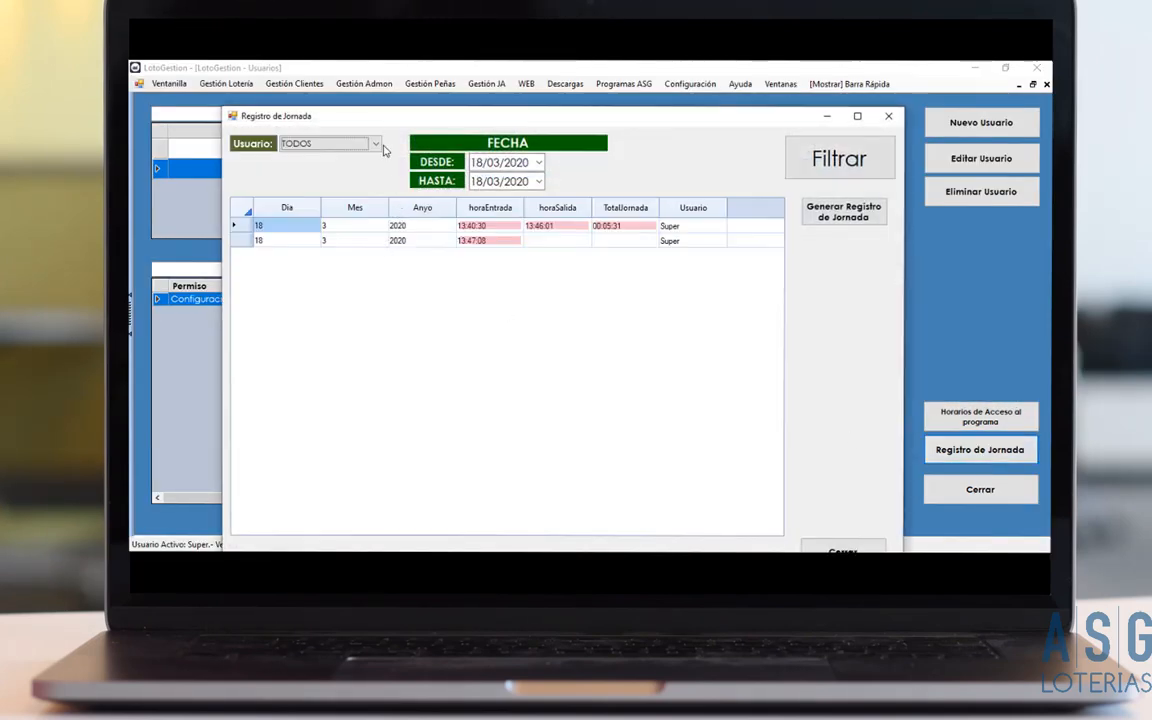
click(370, 144)
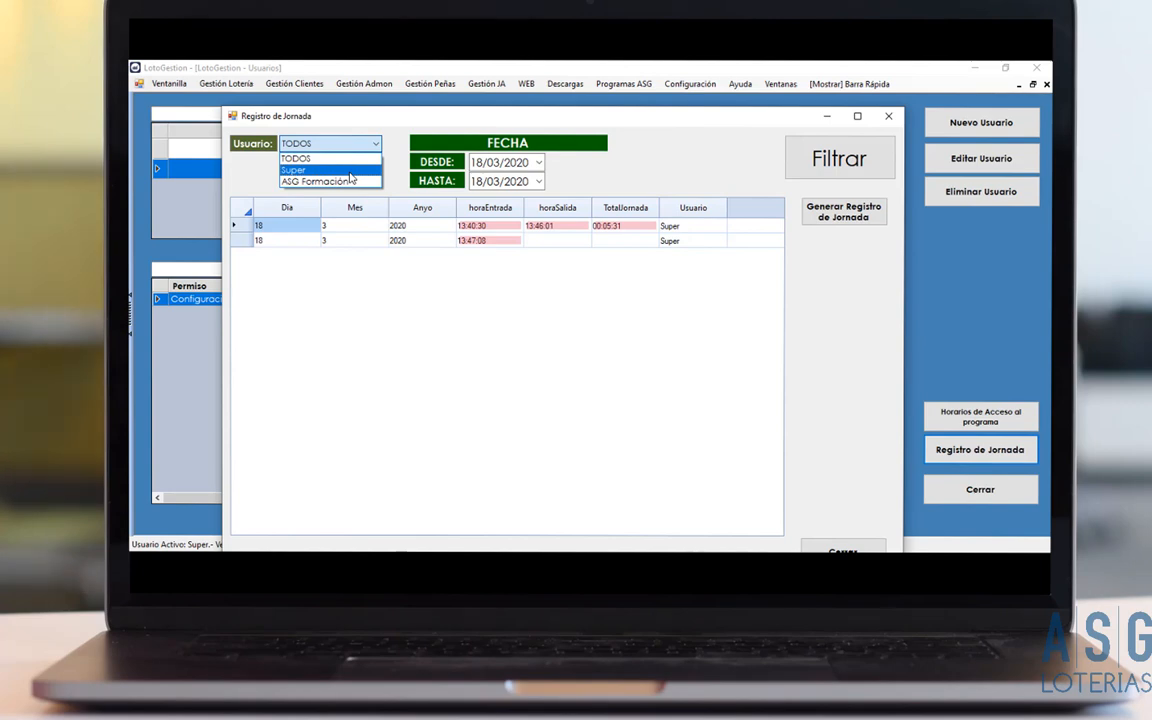
click(351, 172)
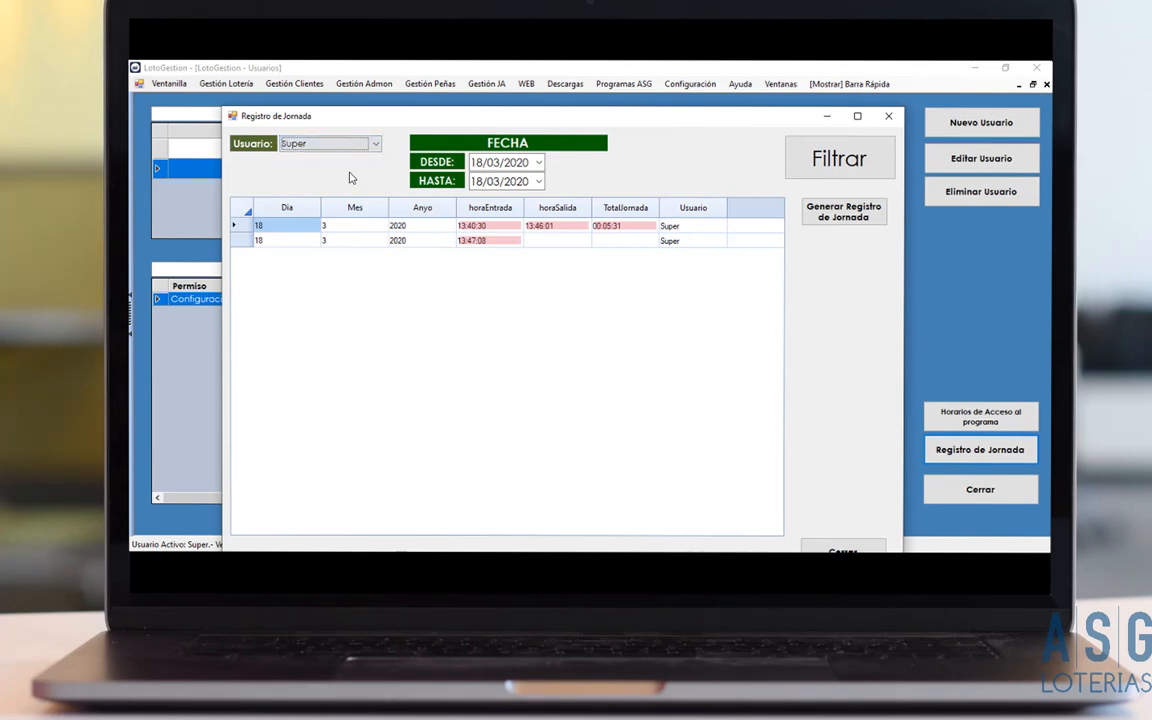
click(538, 162)
click(449, 215)
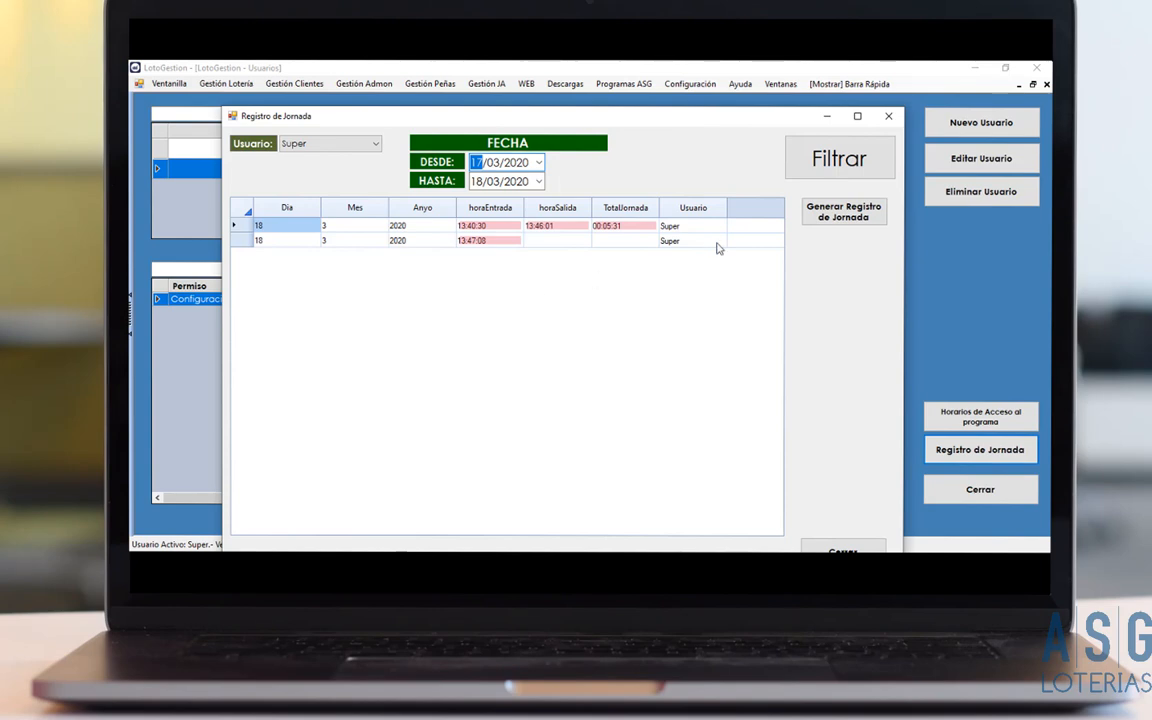
click(845, 162)
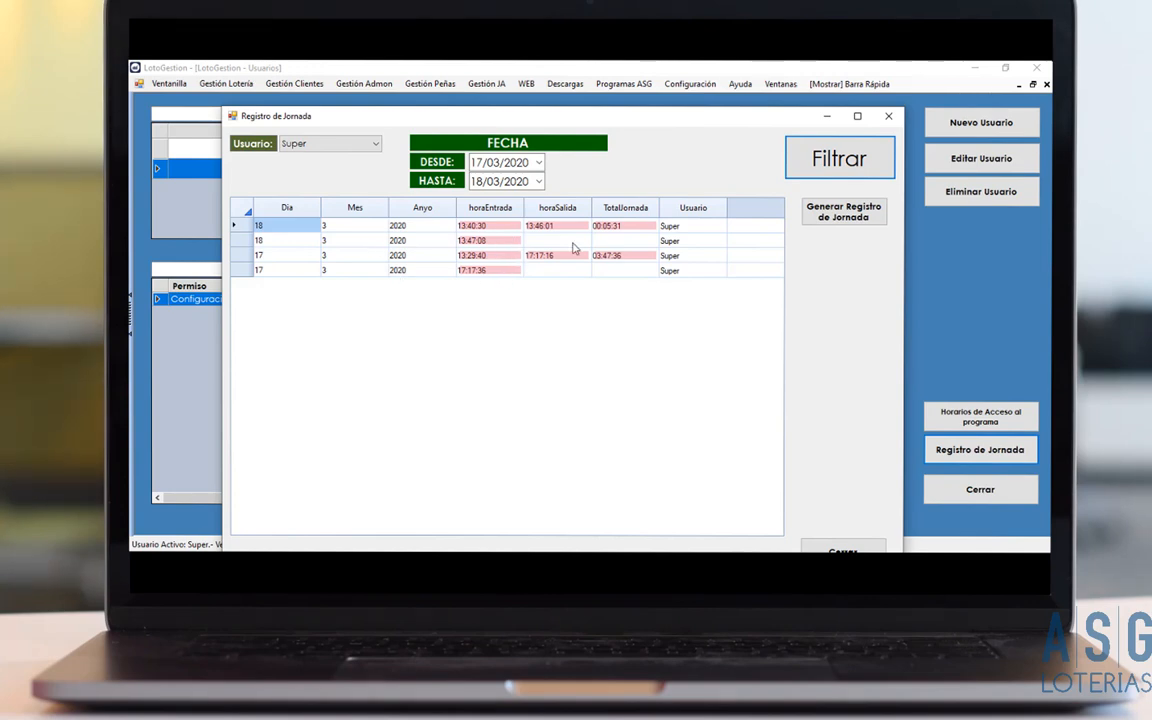
Generate Super's workday report, review it (total 3:53:7), and close it.
click(845, 218)
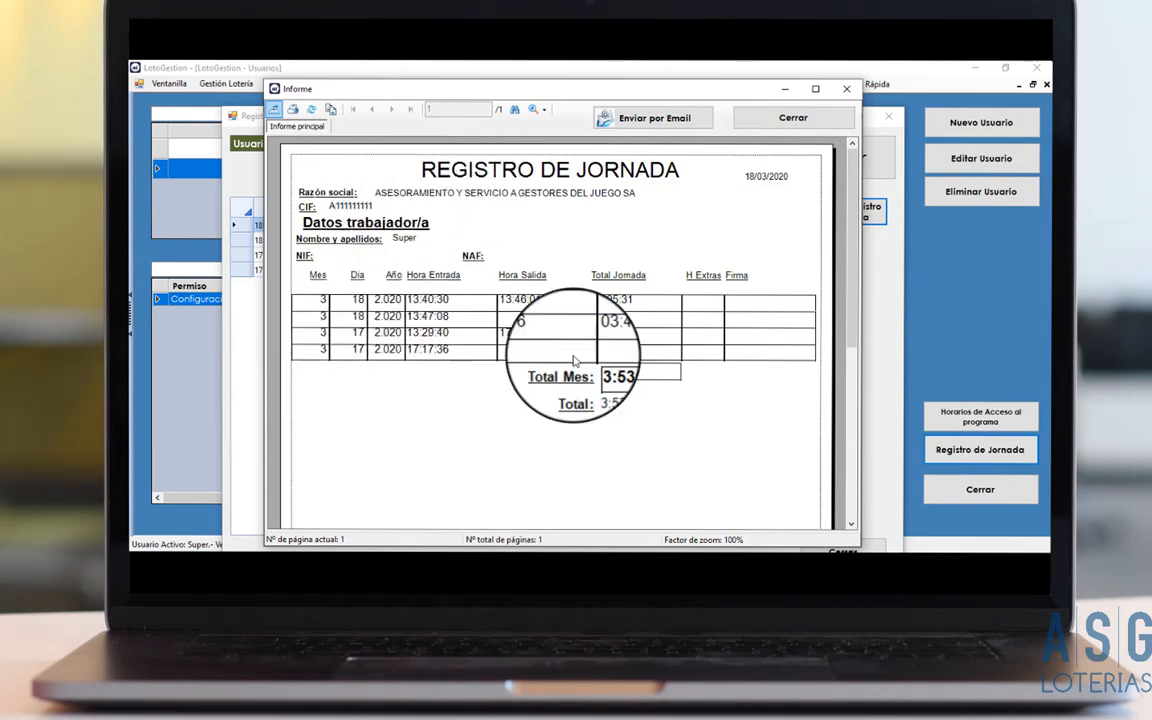
scroll(577, 390, down, 5)
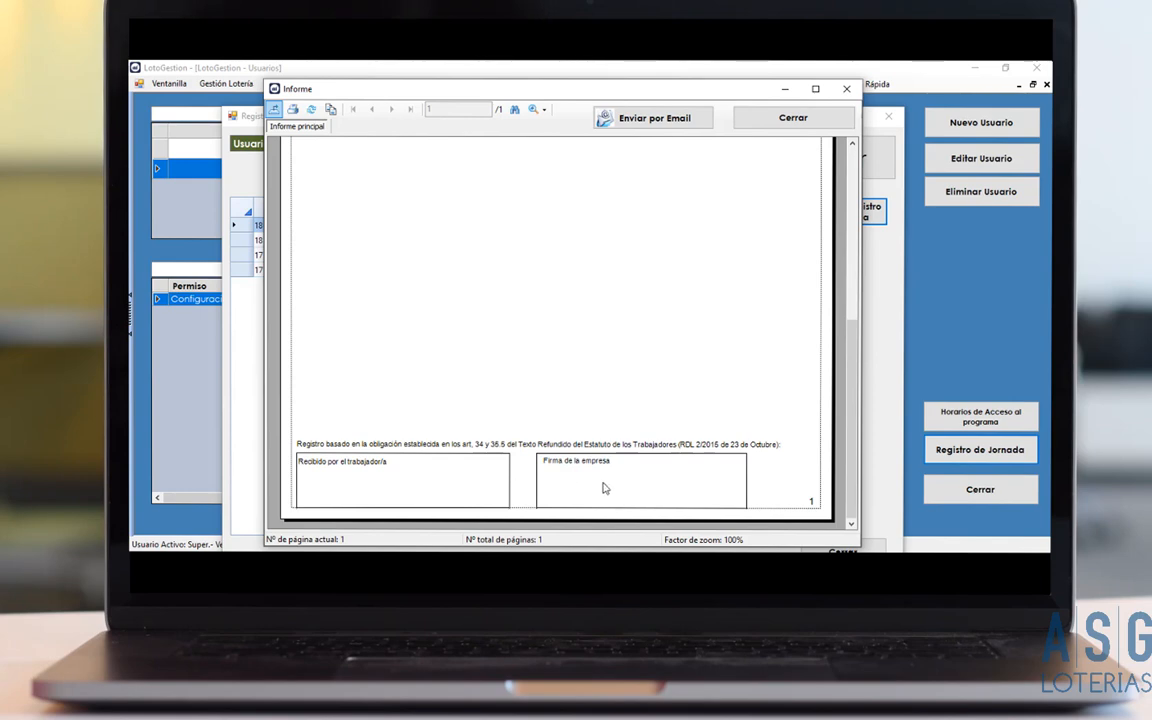
click(790, 120)
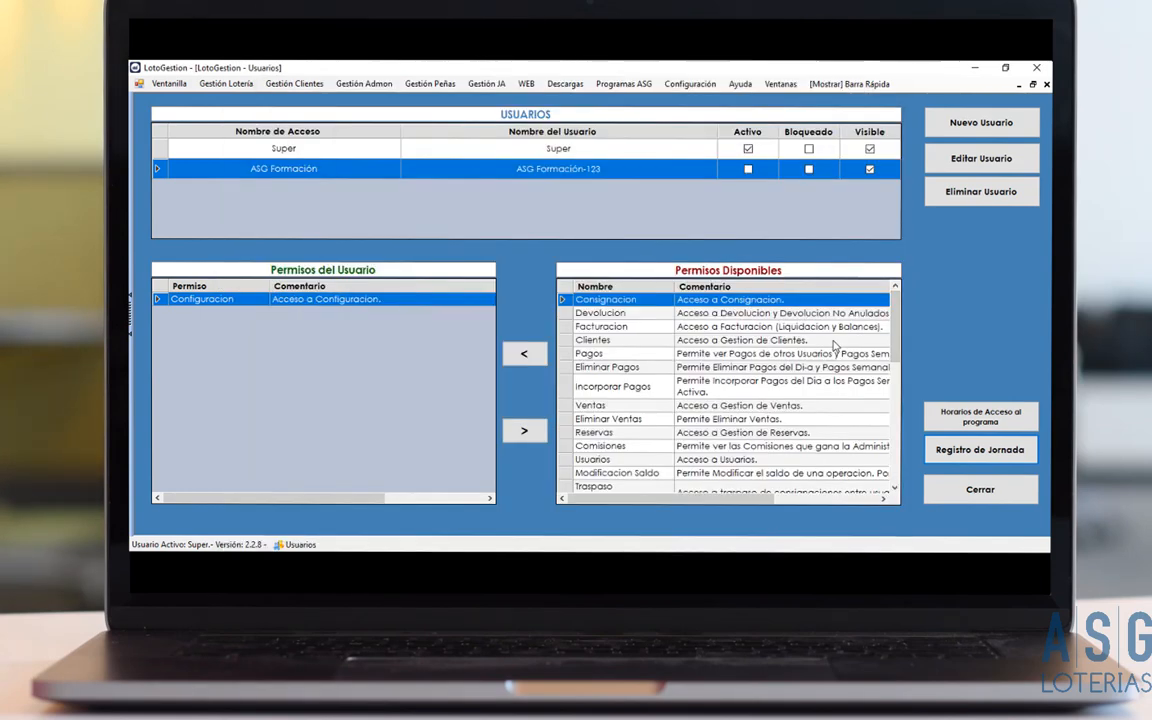